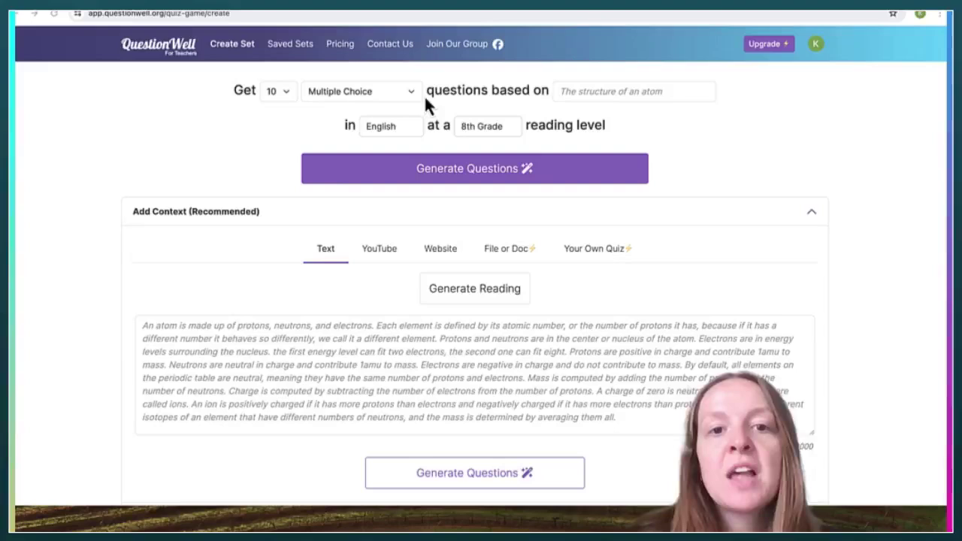
- Keep Multiple Choice as the question type and enter the topic 'the declaration of independence'
left_click(400, 96)
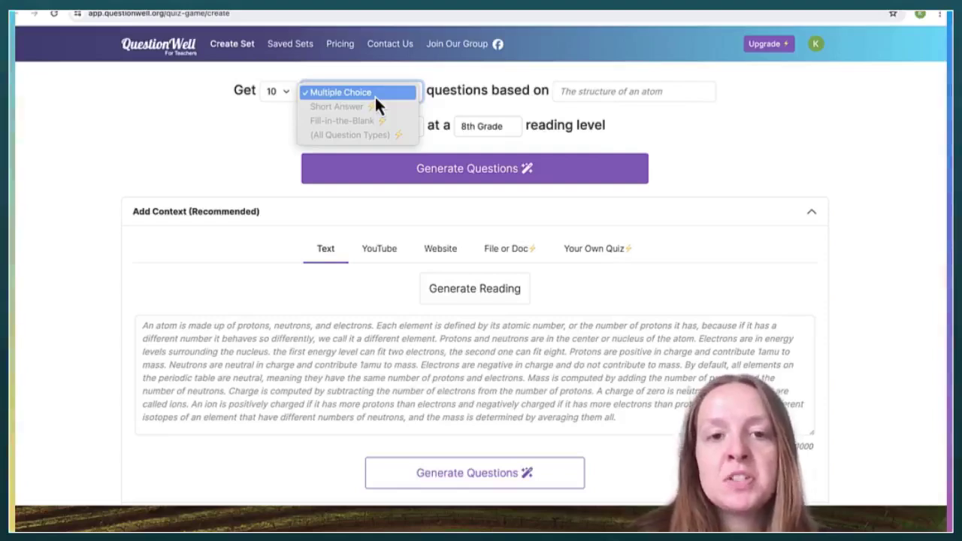
left_click(374, 95)
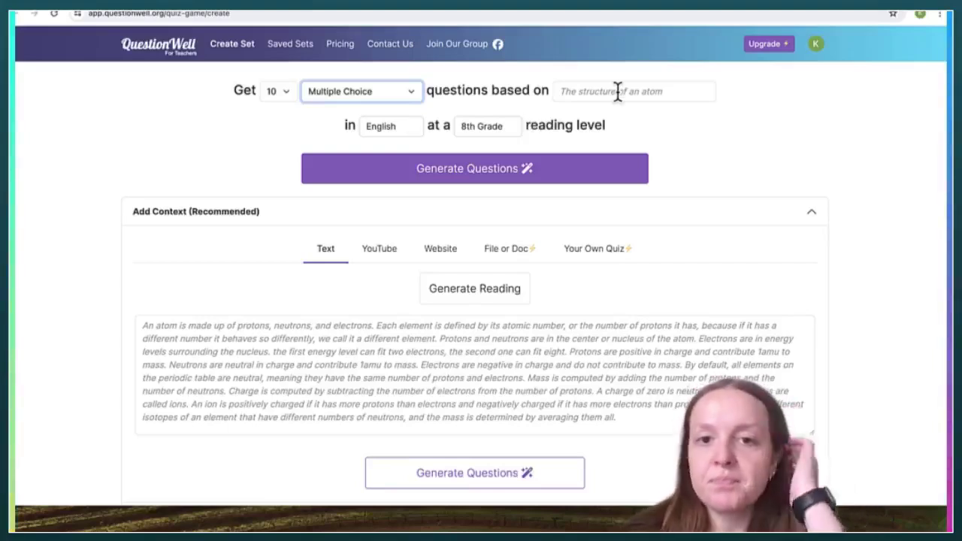
left_click(618, 91)
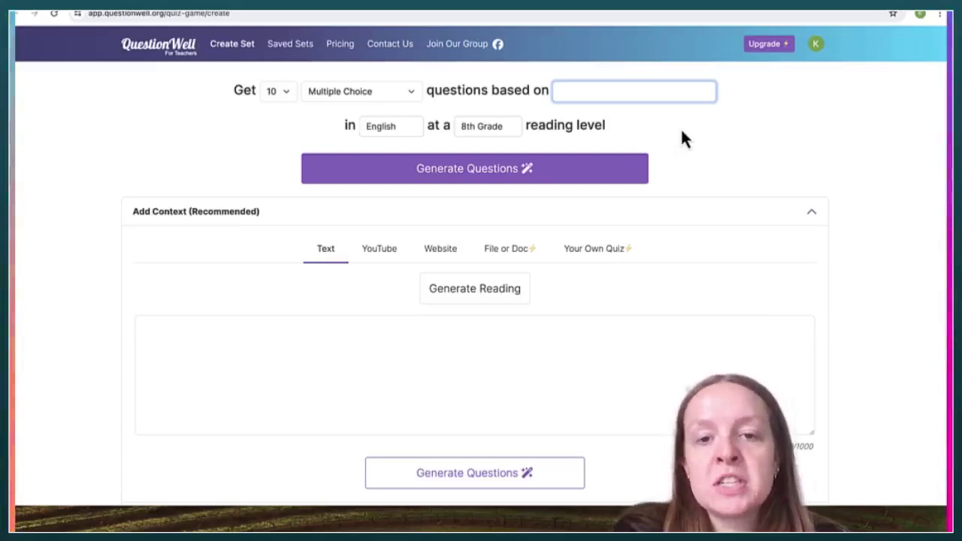
type("the delc")
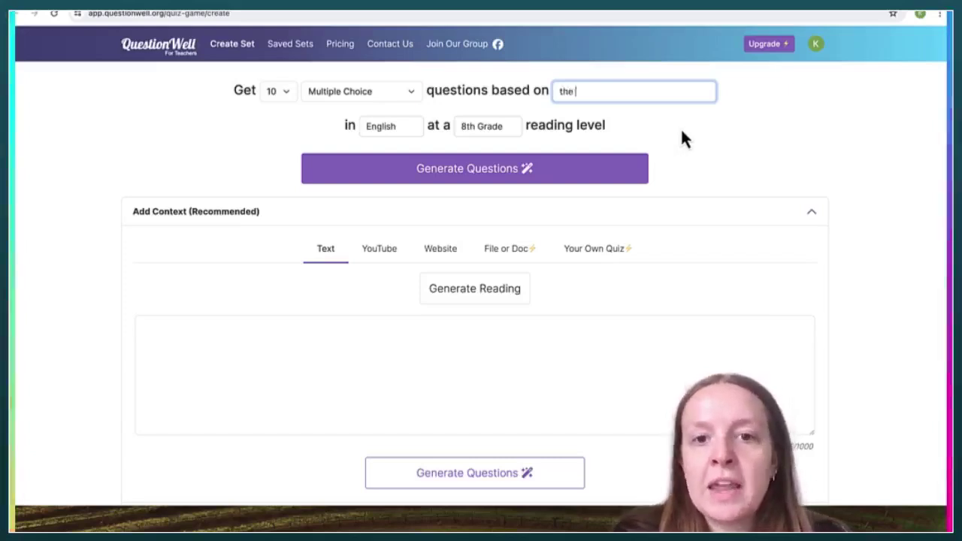
key("BackSpace")
key("BackSpace")
type("c")
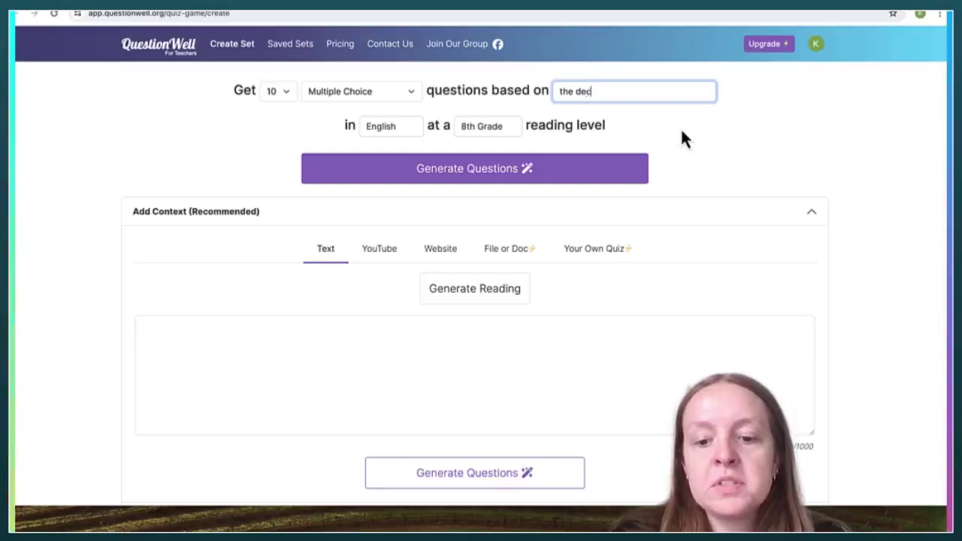
type("laration of in")
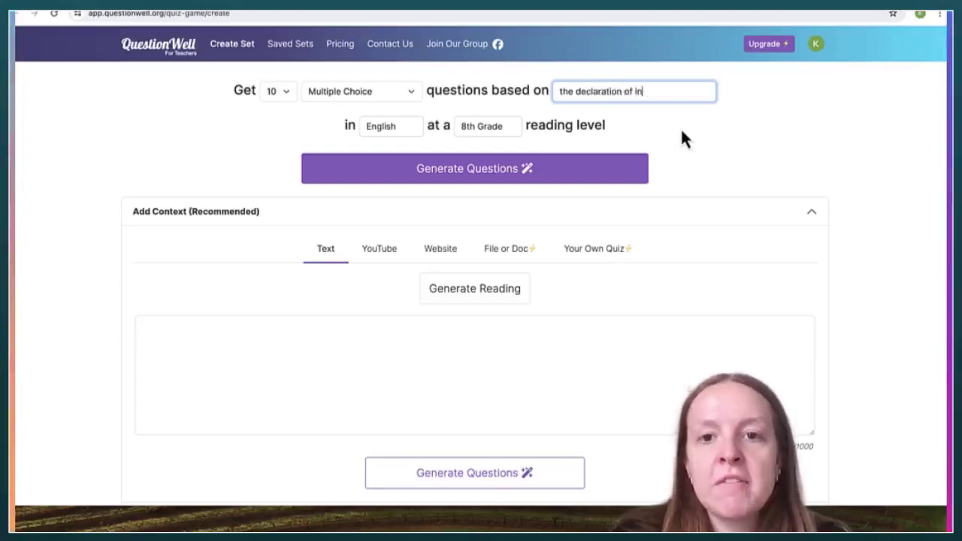
type("dependence")
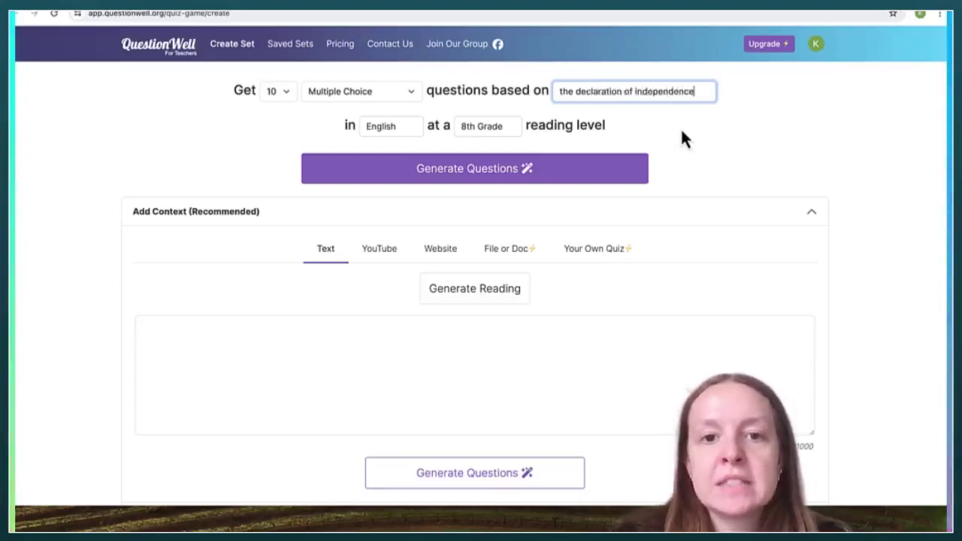
- Set the reading level to 5th Grade, keep English, and start generating the questions
left_click(512, 126)
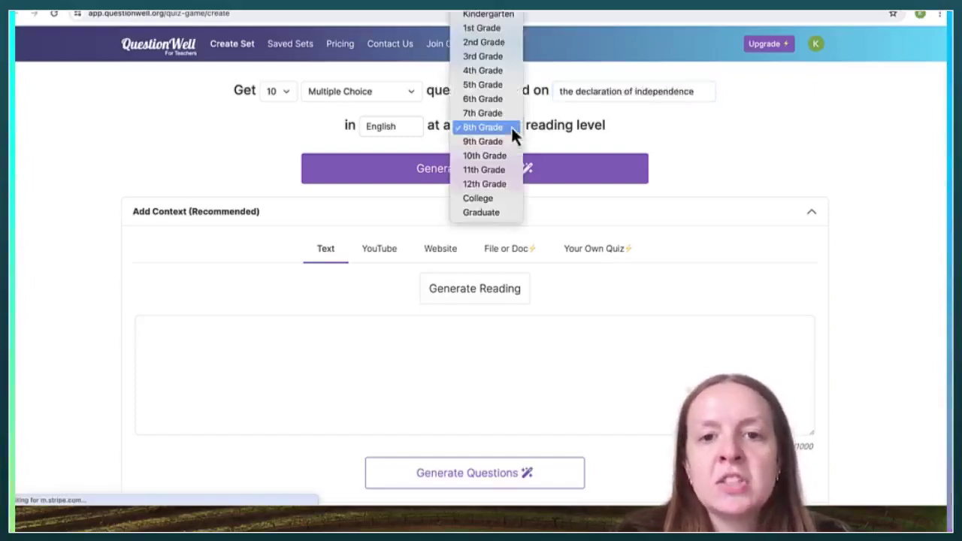
left_click(513, 86)
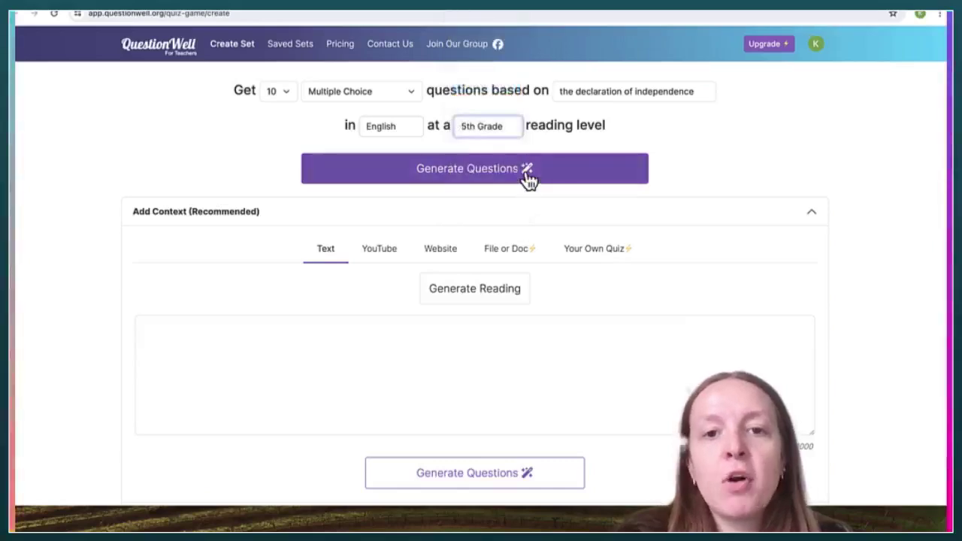
left_click(377, 127)
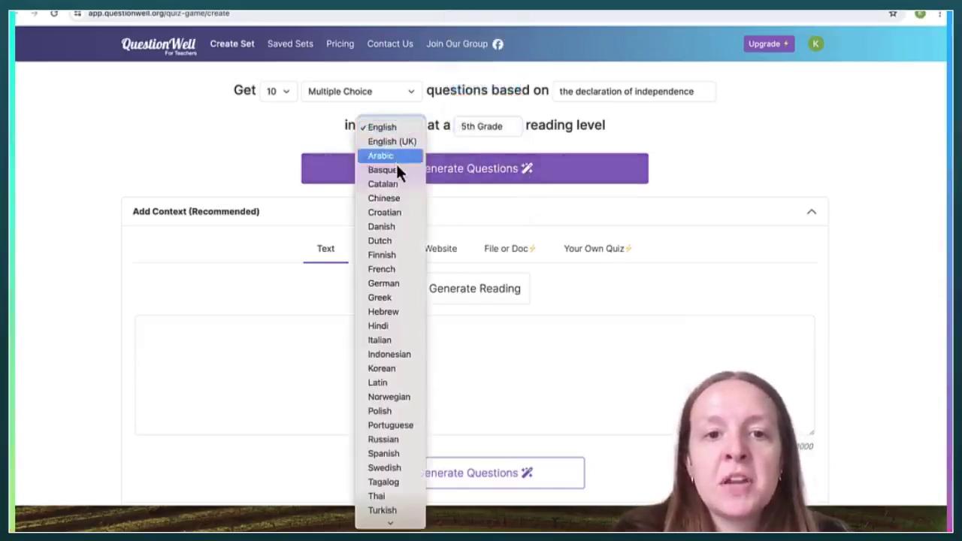
scroll(392, 283, "down", 1)
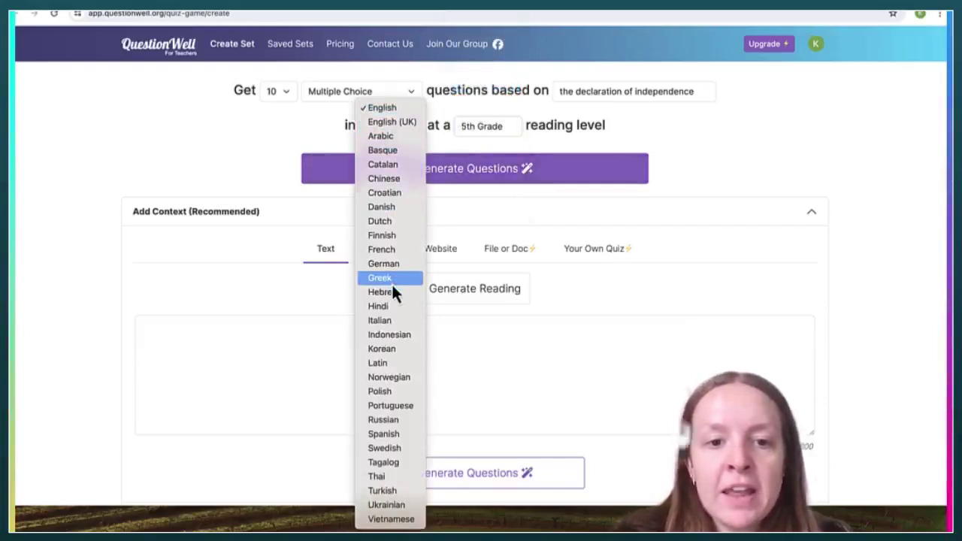
left_click(409, 108)
left_click(502, 125)
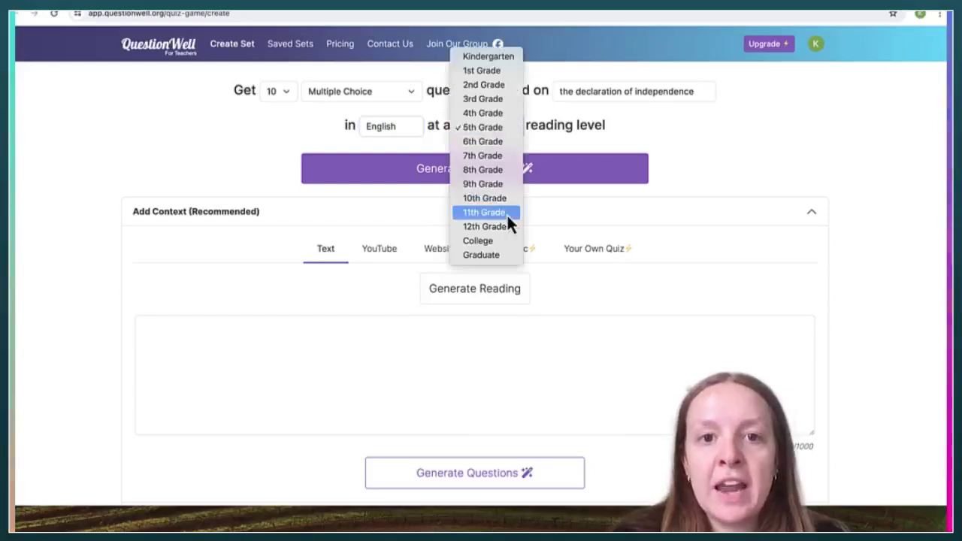
left_click(503, 128)
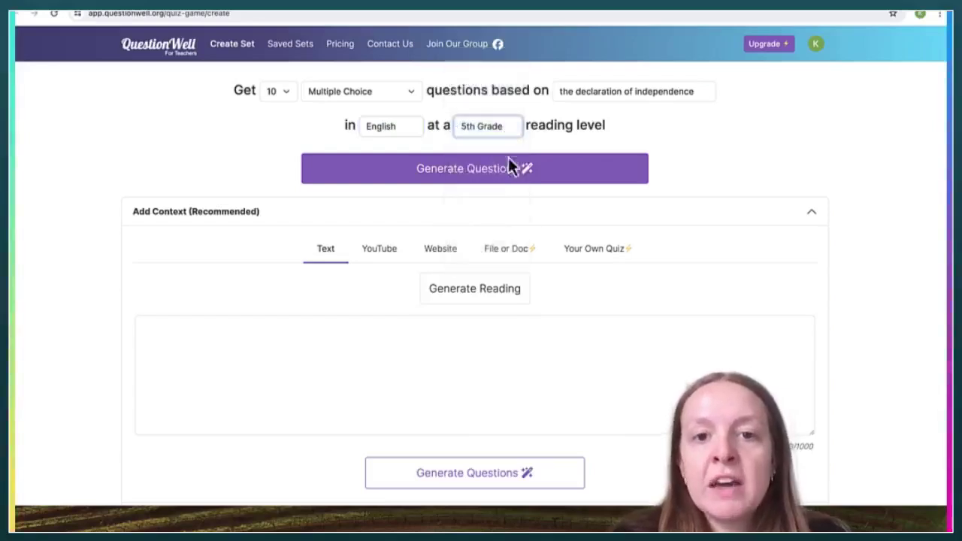
left_click(515, 176)
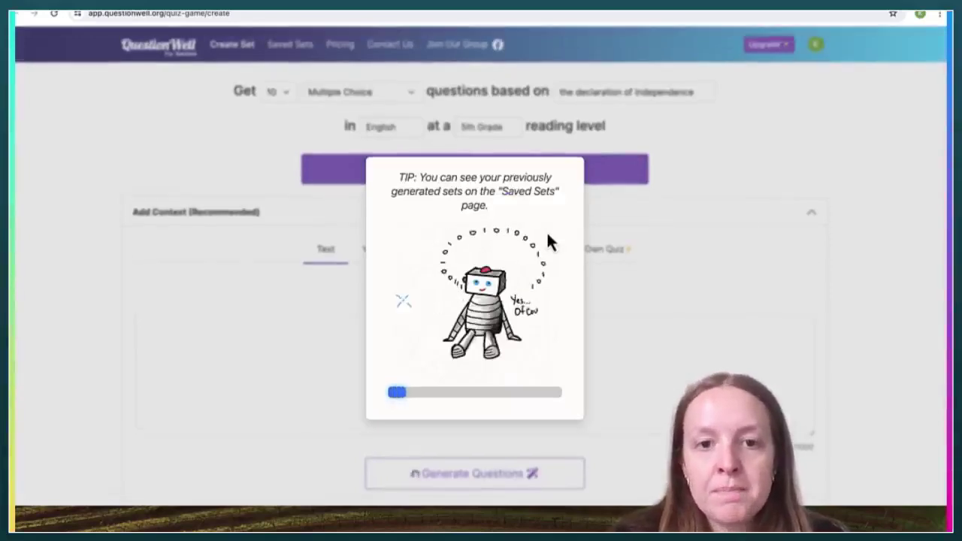
- Wait for the Declaration of Independence reading and ten questions to load, then scroll into them
scroll(576, 298, "down", 1)
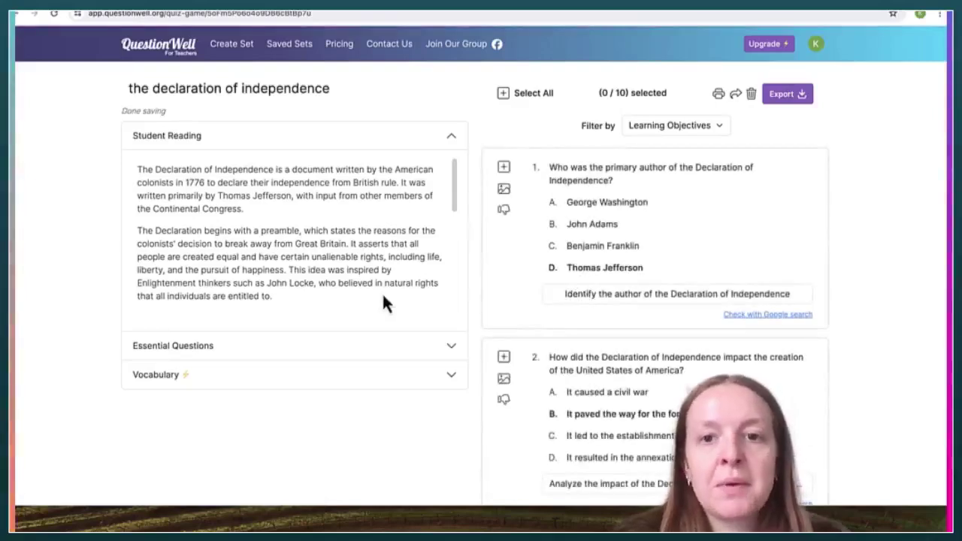
scroll(383, 297, "down", 2)
scroll(383, 297, "up", 2)
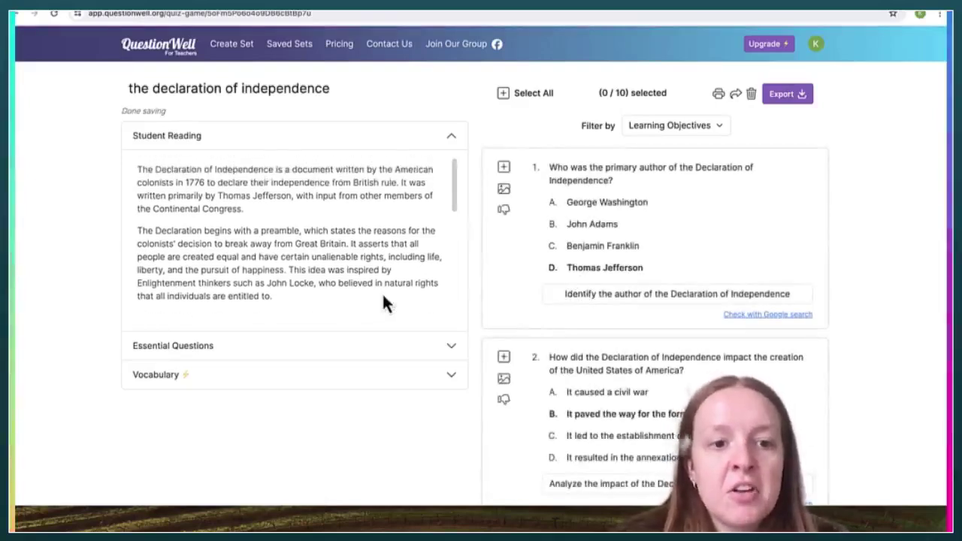
scroll(384, 297, "down", 1)
scroll(383, 299, "down", 6)
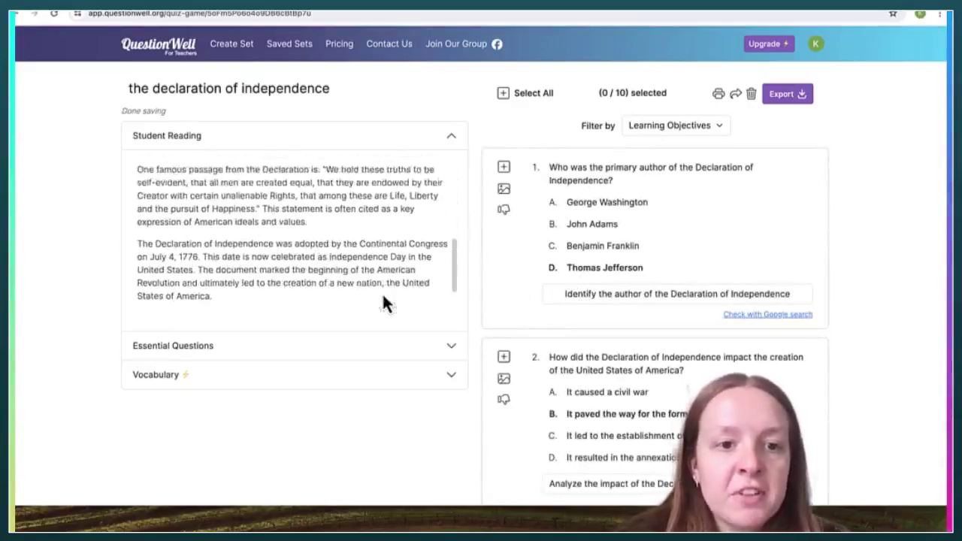
scroll(383, 297, "down", 1)
scroll(383, 297, "up", 8)
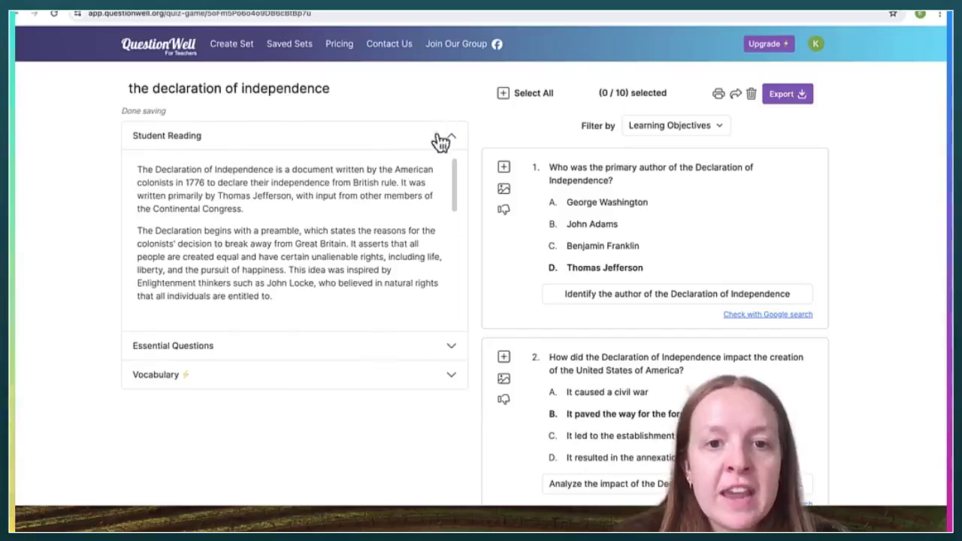
left_click(381, 355)
scroll(399, 245, "down", 1)
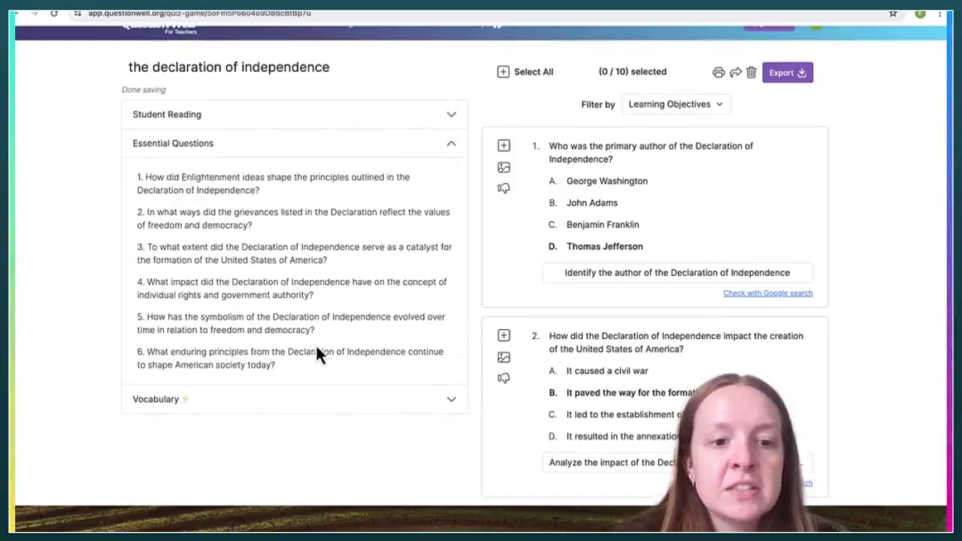
left_click(431, 145)
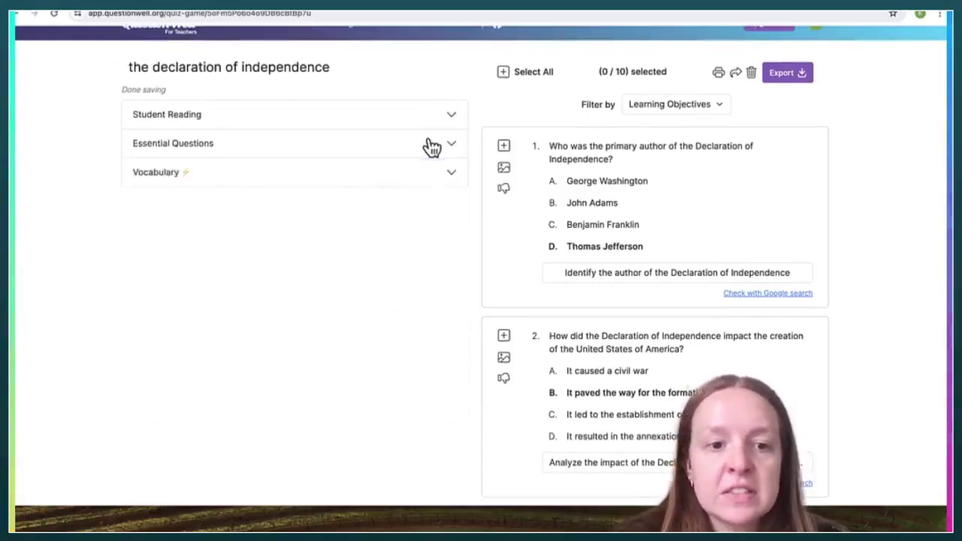
left_click(422, 180)
left_click(423, 177)
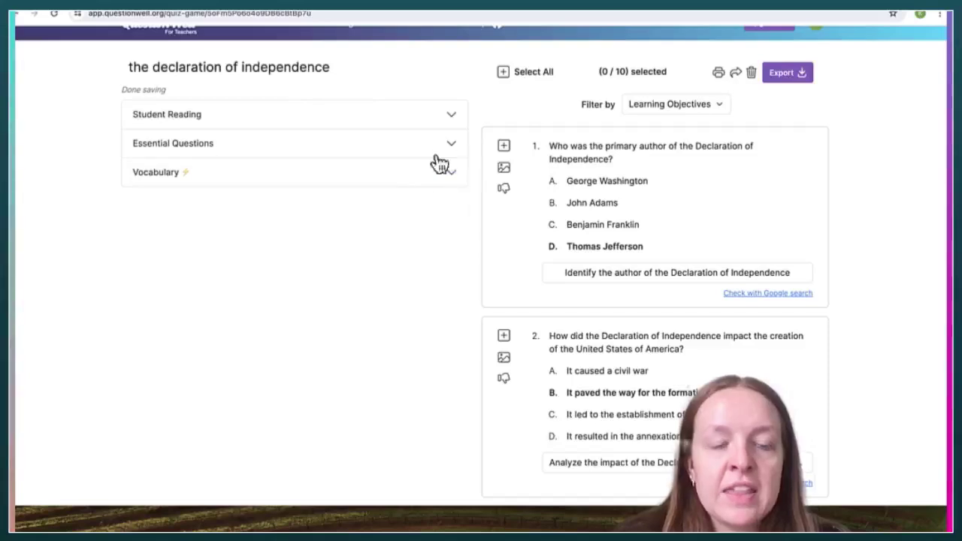
left_click(413, 186)
left_click(413, 186)
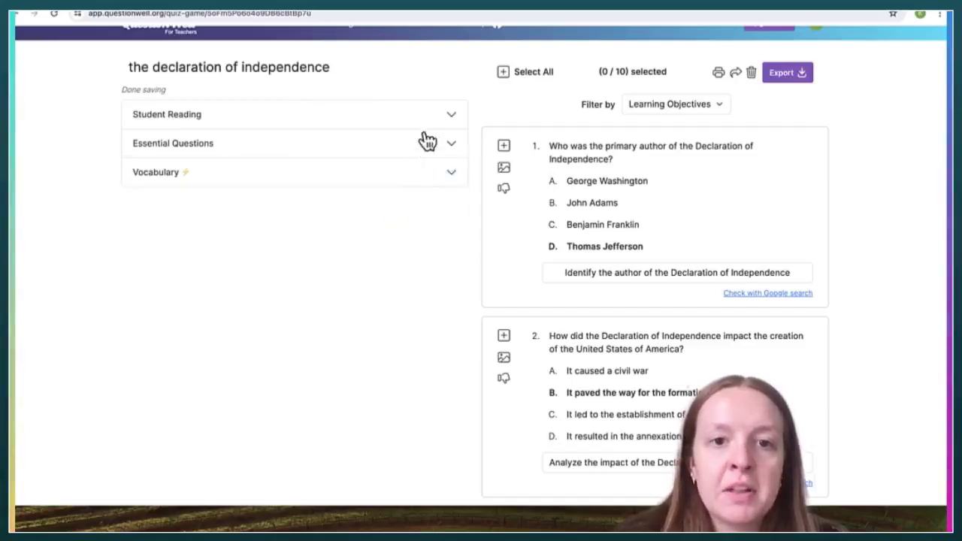
left_click(432, 118)
- Scroll down to question 7, try adding a picture, and dismiss the upgrade notice
scroll(650, 227, "down", 1)
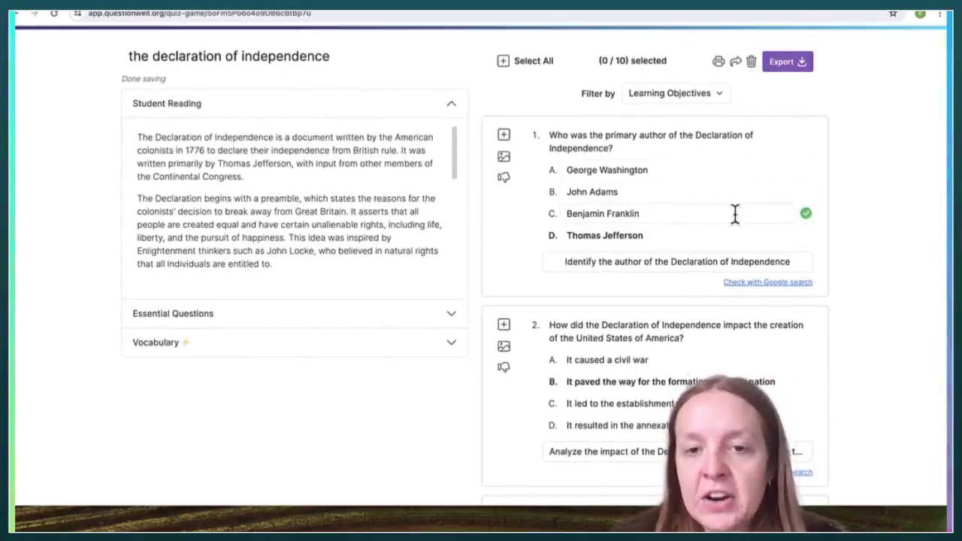
scroll(736, 214, "down", 3)
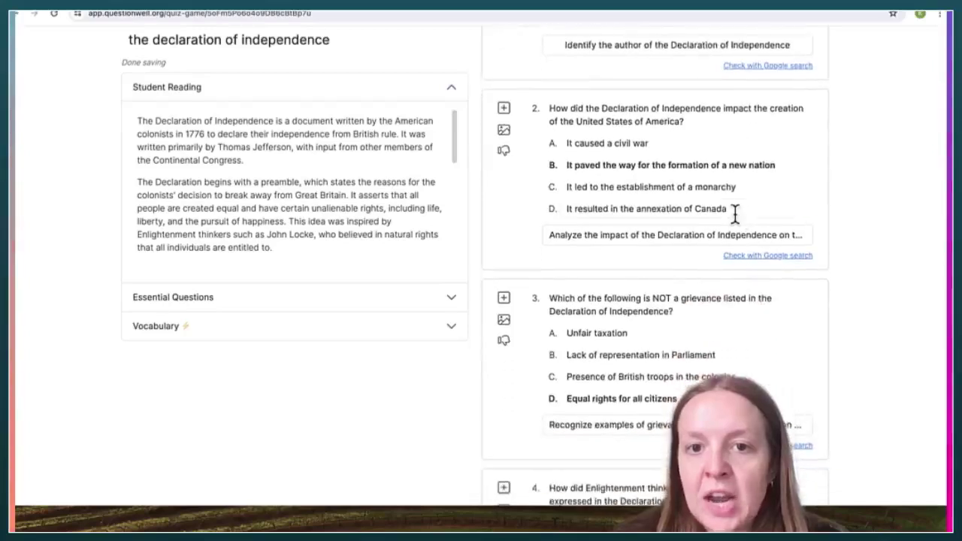
scroll(735, 215, "down", 5)
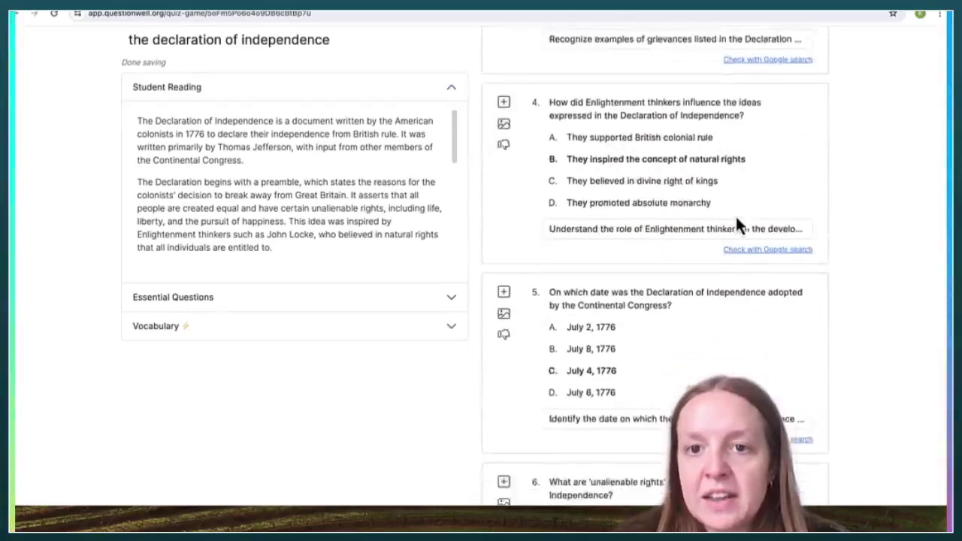
scroll(735, 214, "down", 1)
scroll(738, 222, "down", 4)
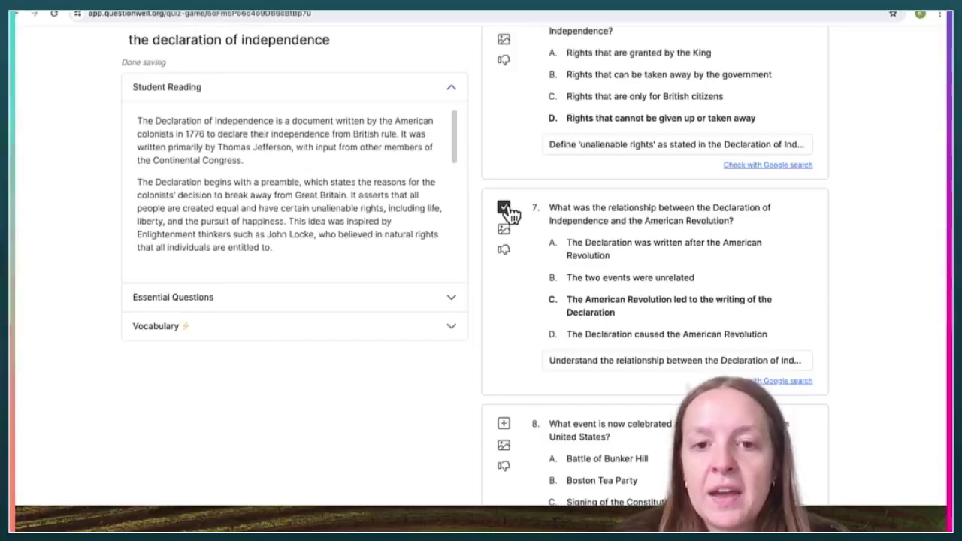
left_click(505, 229)
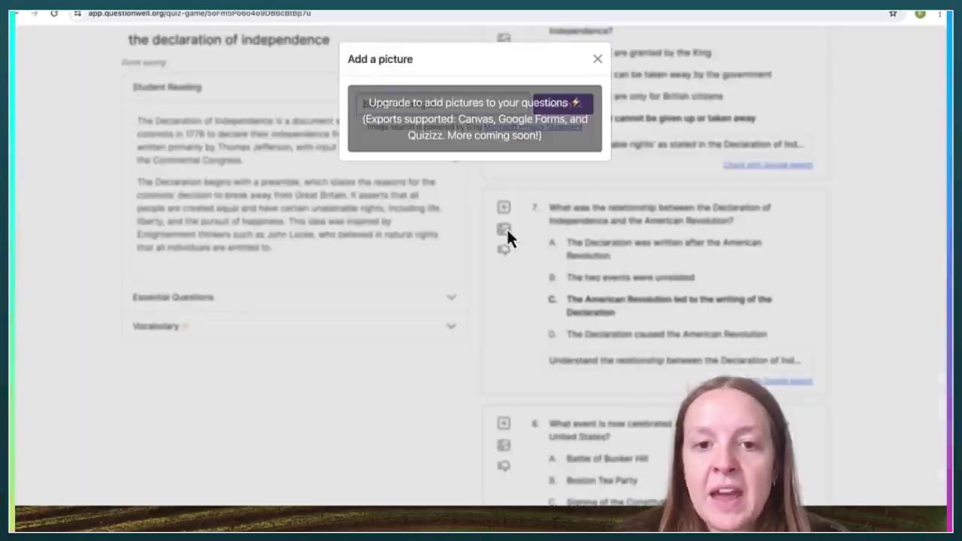
left_click(602, 62)
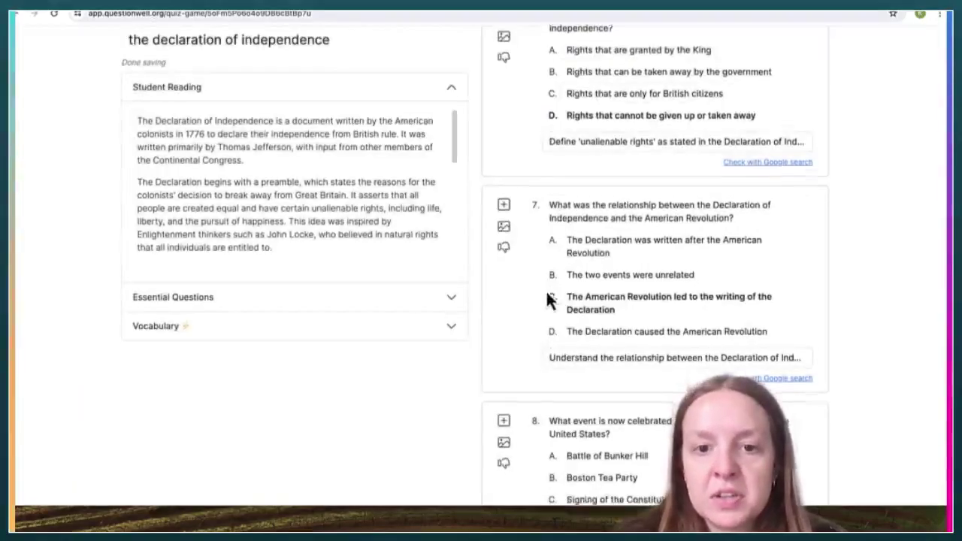
- Review the remaining questions down to question 10 on the declaration's main purpose
scroll(504, 328, "down", 1)
scroll(502, 430, "down", 10)
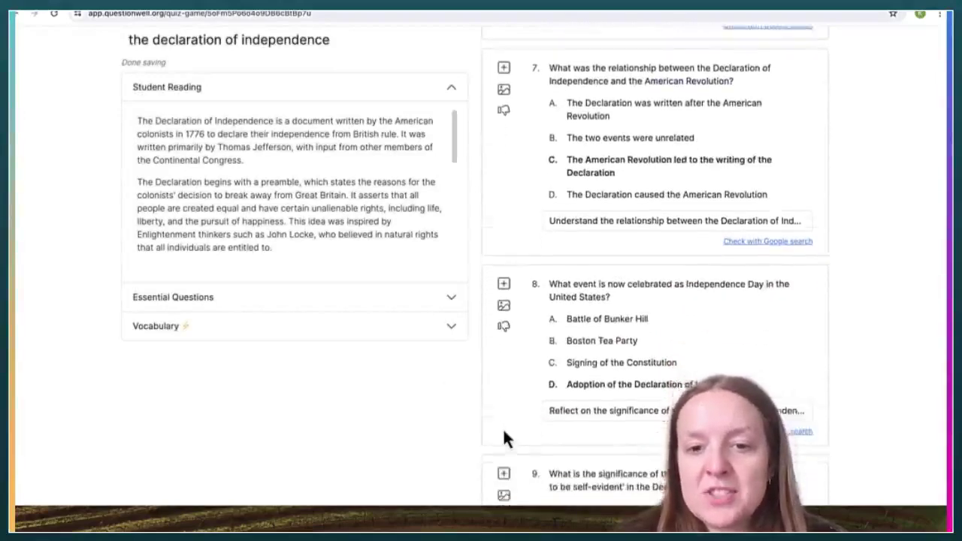
scroll(503, 428, "down", 2)
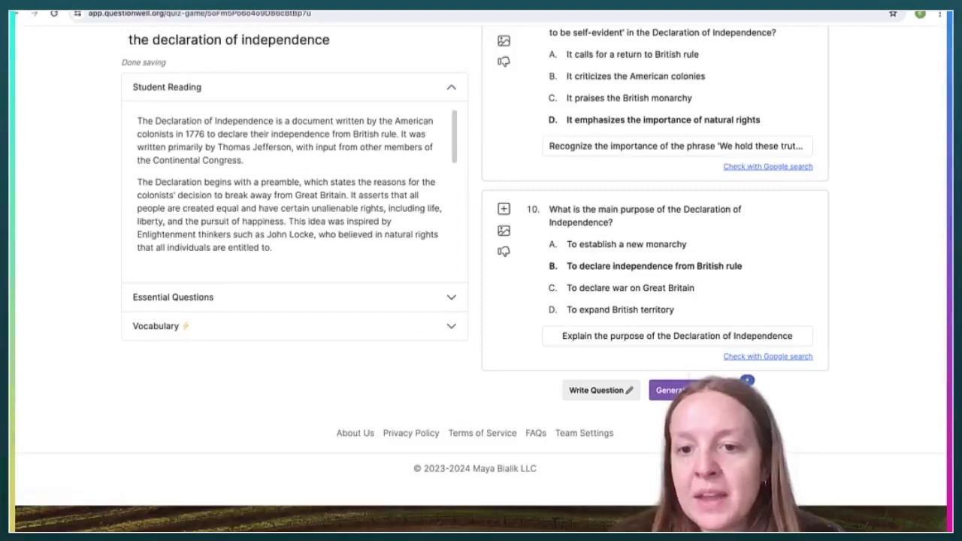
scroll(781, 375, "up", 20)
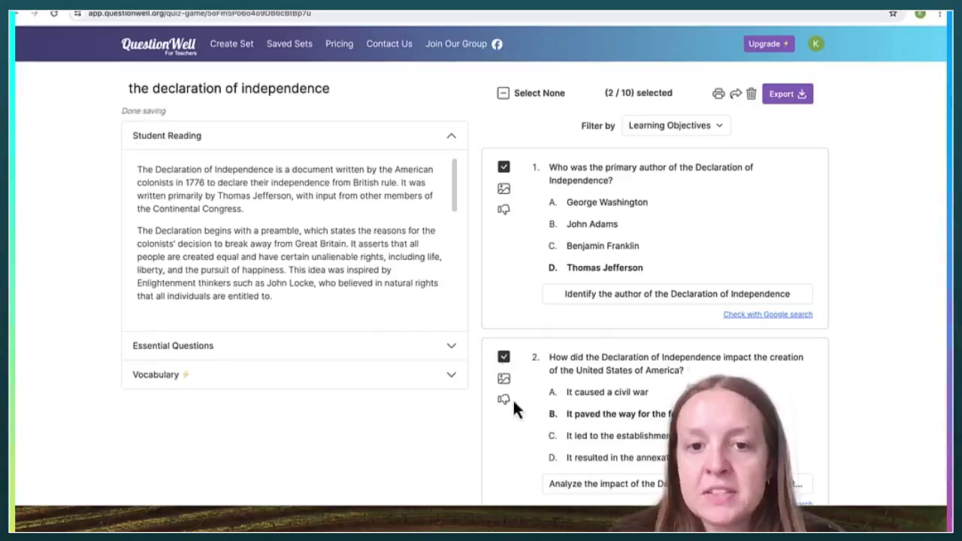
- Bring up the Export Questions dialog listing Quizizz, Kahoot, Canvas, Google Forms and Word
scroll(513, 409, "down", 1)
scroll(668, 157, "up", 1)
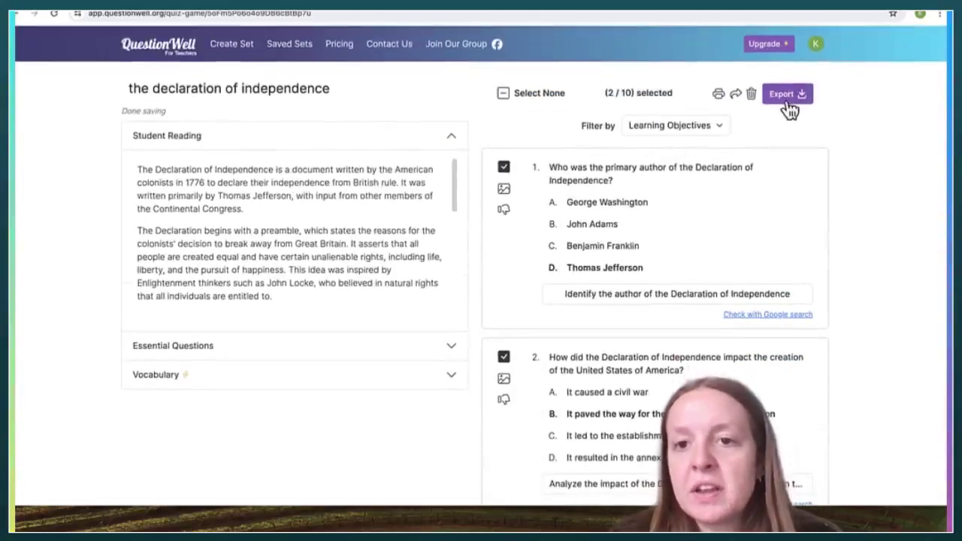
left_click(783, 104)
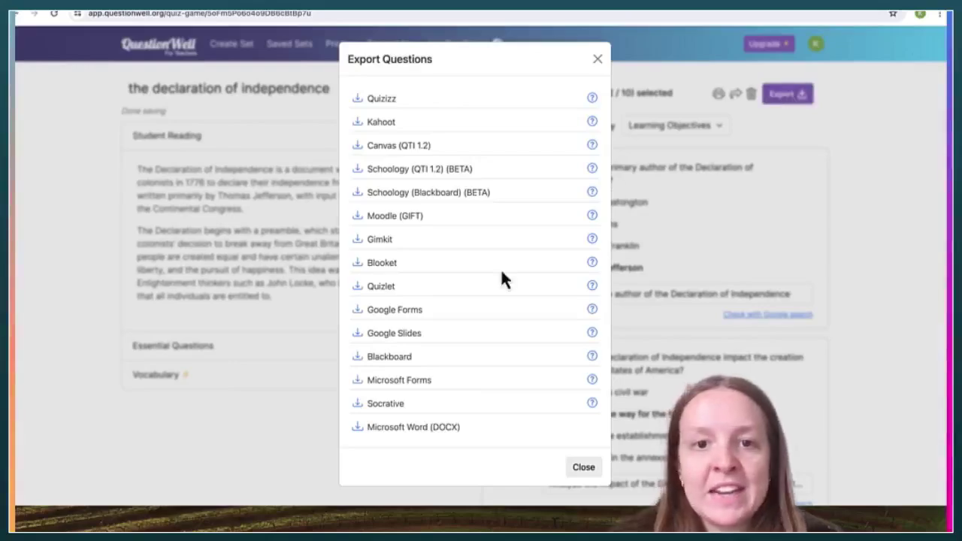
scroll(500, 278, "down", 1)
scroll(500, 278, "up", 1)
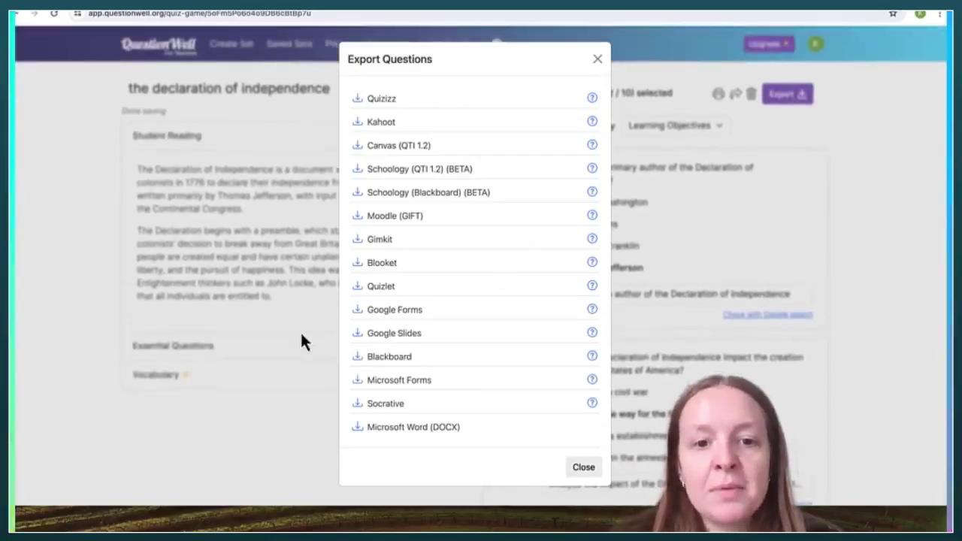